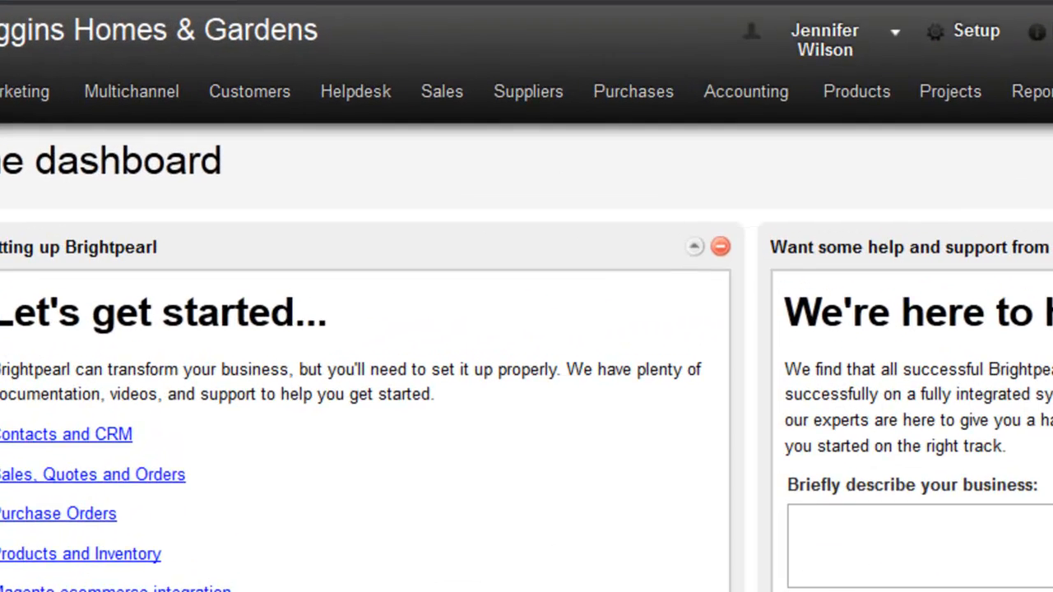
Create a new sales quote for an existing customer, finding the customer by surname.
{"action": "mouse_move", "coordinate": [442, 103]}
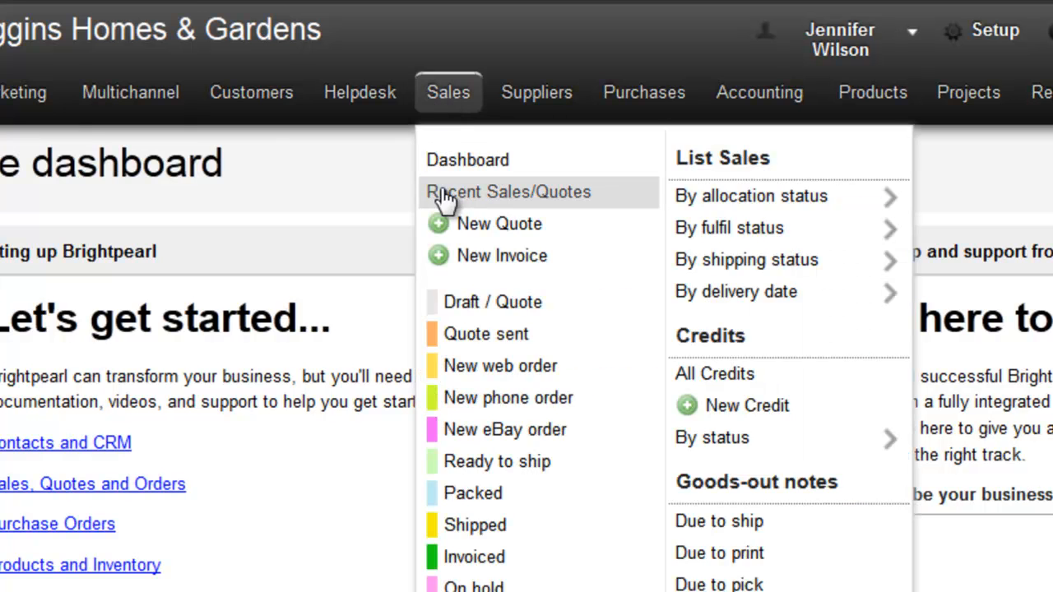
{"action": "left_click", "coordinate": [449, 232]}
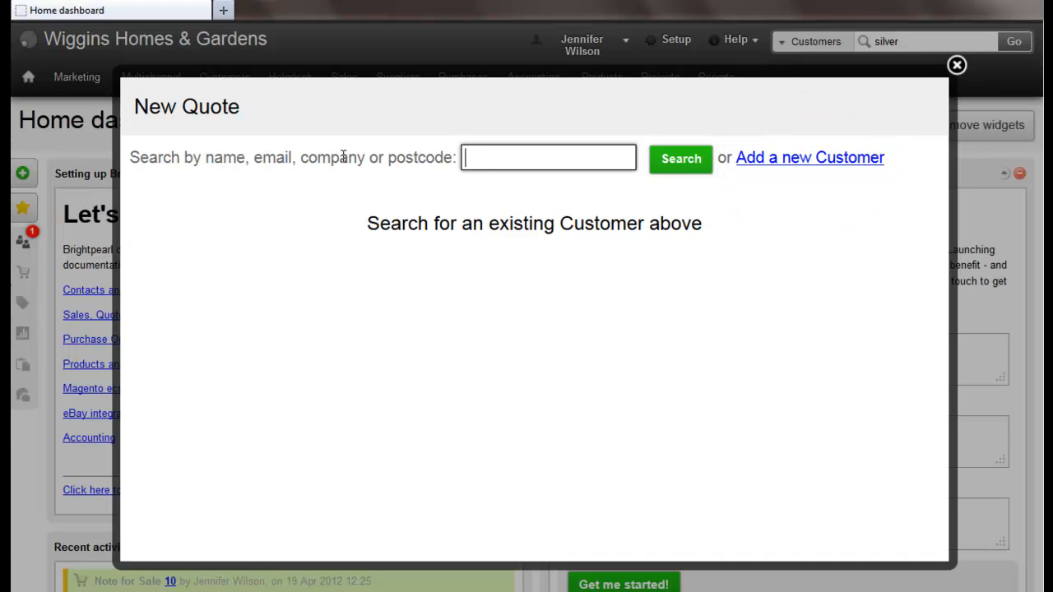
{"action": "type", "text": "silver"}
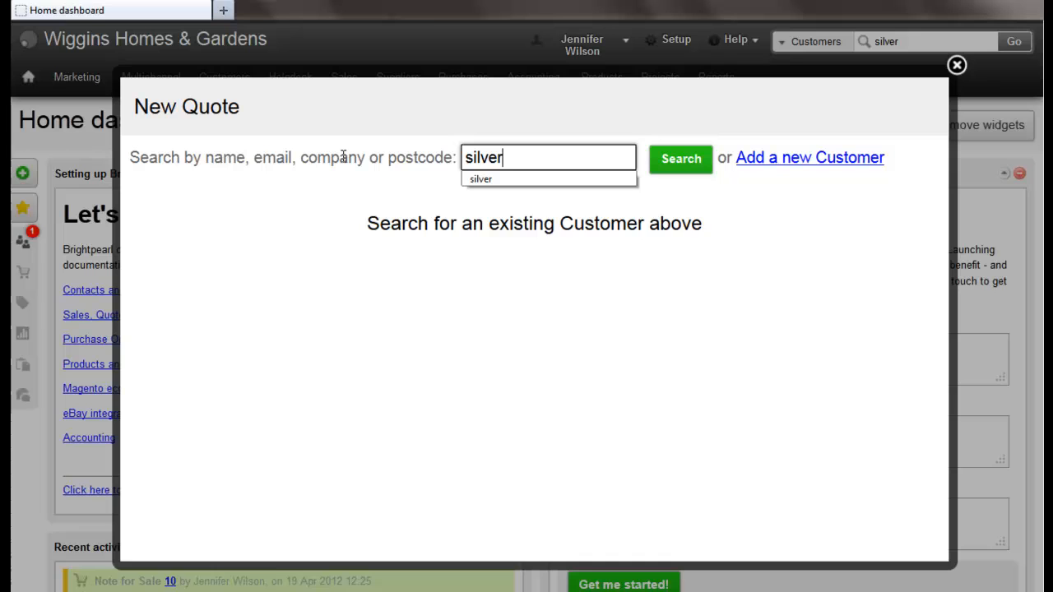
{"action": "key", "text": "Return"}
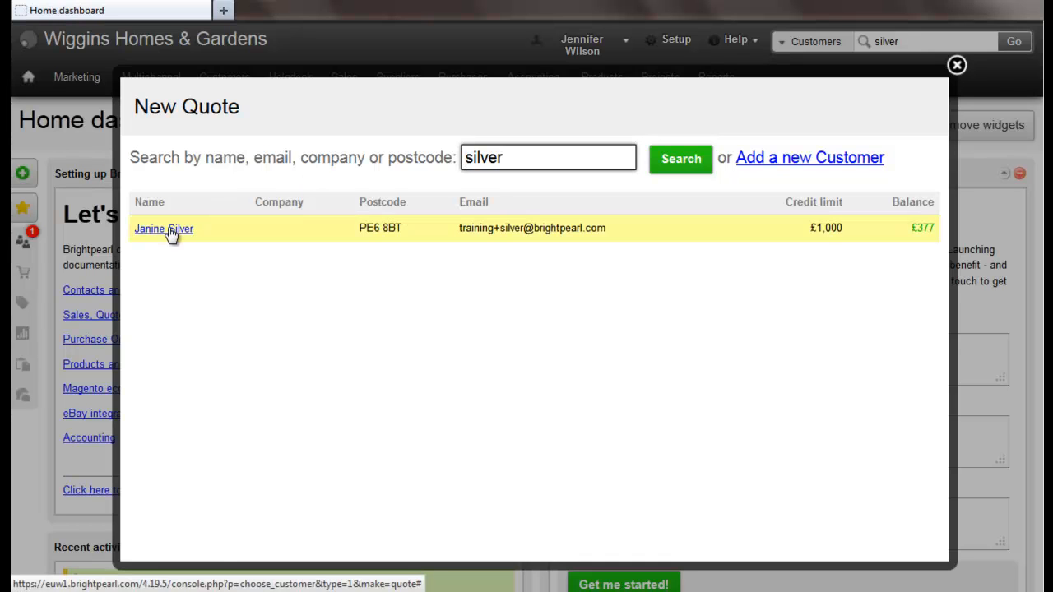
{"action": "left_click", "coordinate": [169, 232]}
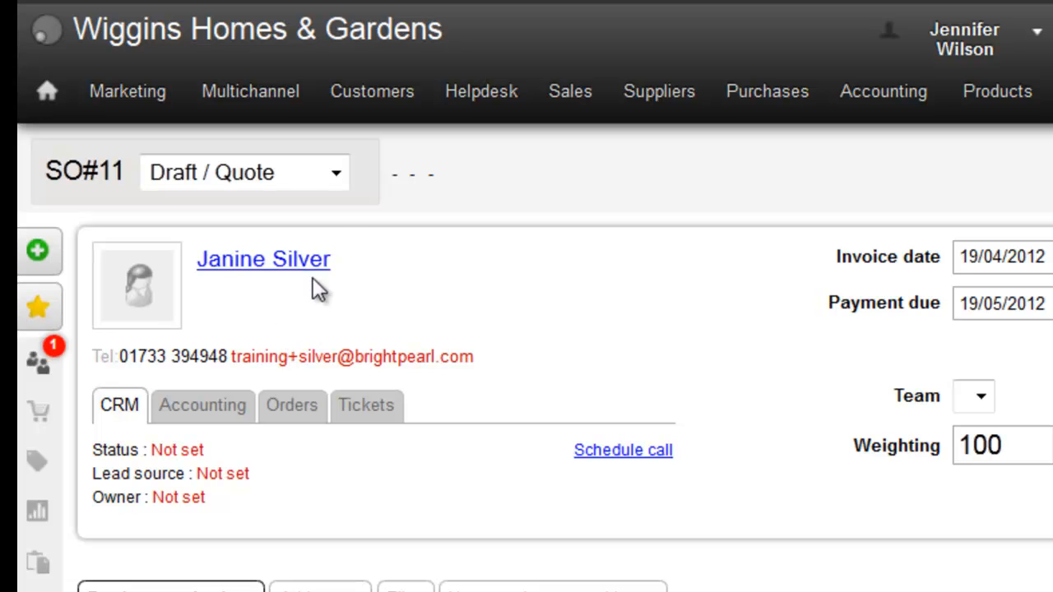
Review the available order statuses and the customer's accounting, orders and tickets information on the quote.
{"action": "left_click", "coordinate": [335, 182]}
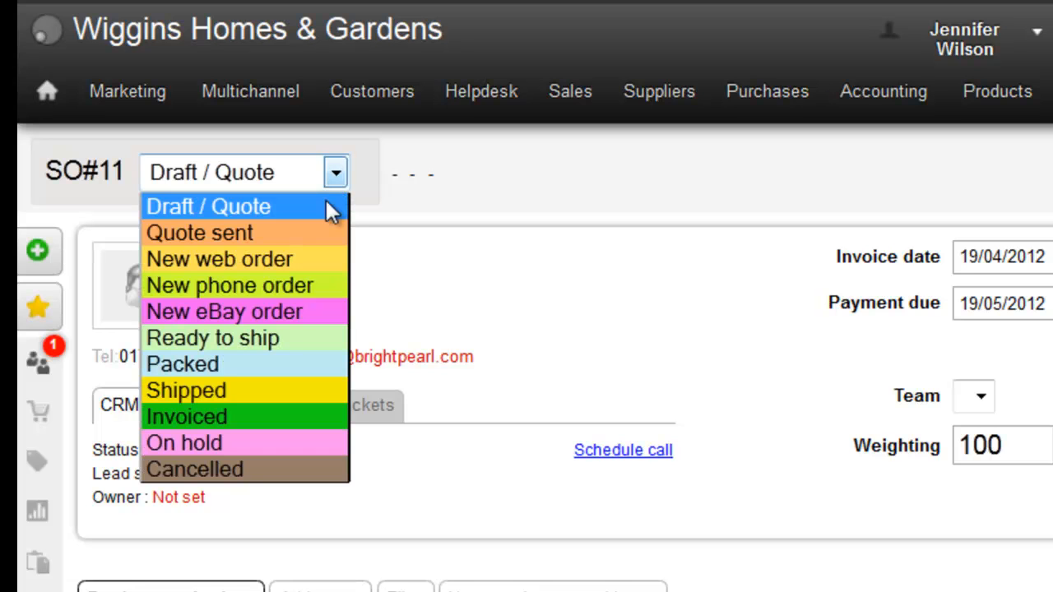
{"action": "left_click", "coordinate": [333, 180]}
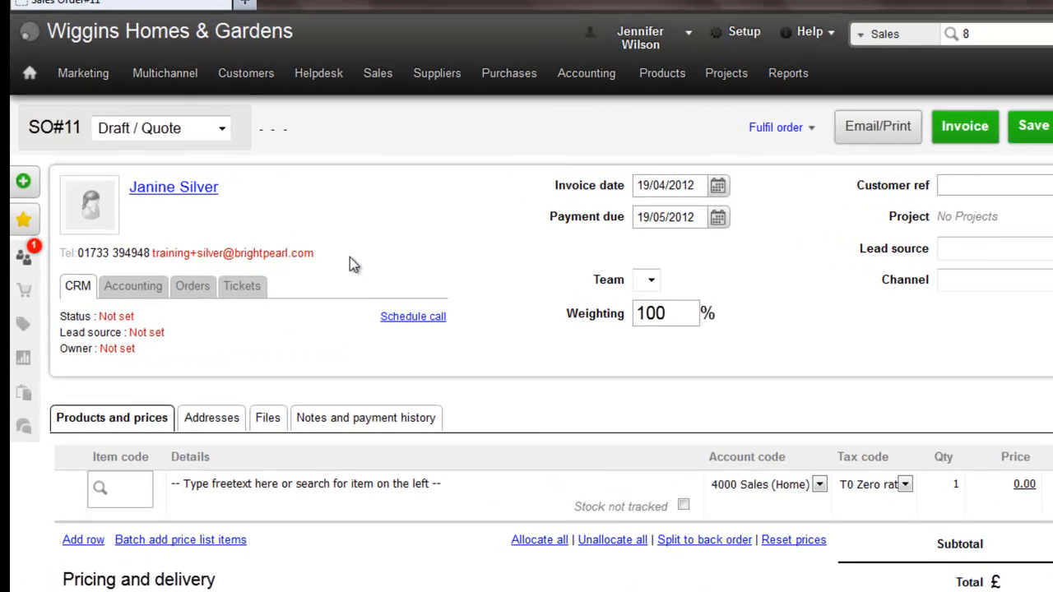
{"action": "left_click", "coordinate": [140, 302]}
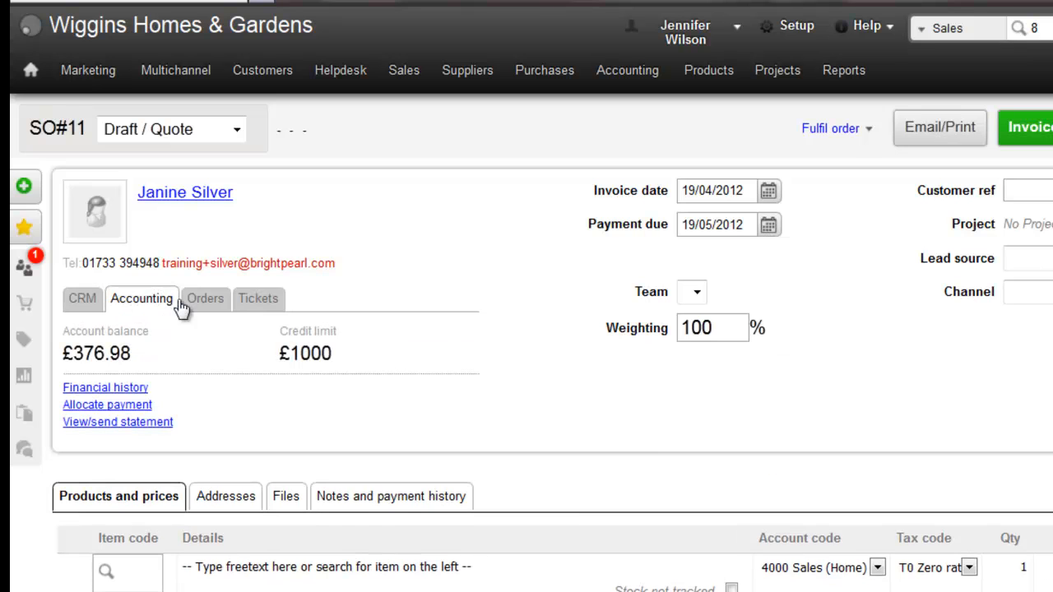
{"action": "left_click", "coordinate": [216, 302]}
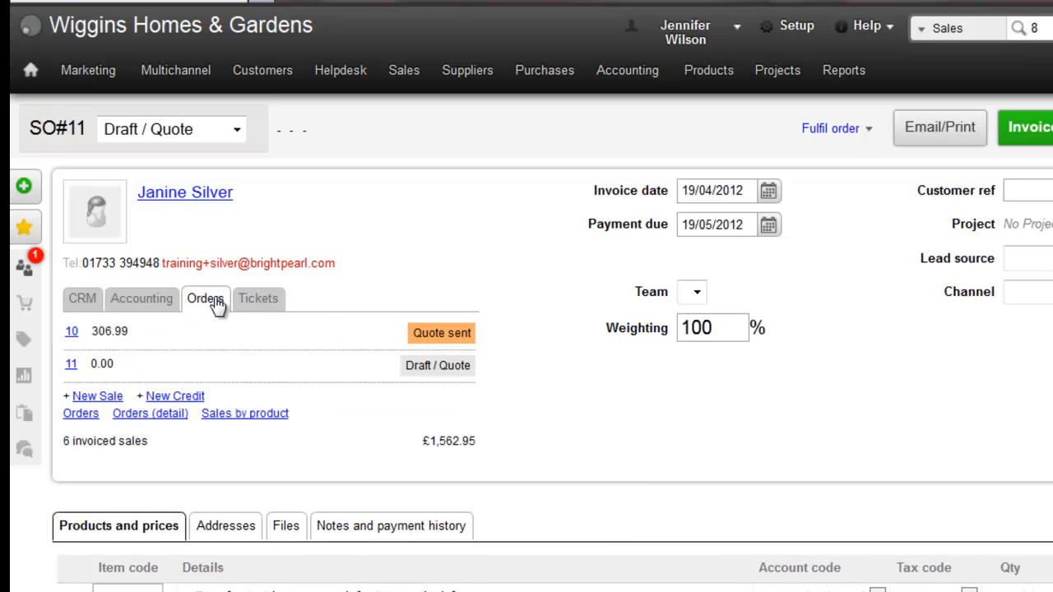
{"action": "left_click", "coordinate": [250, 303]}
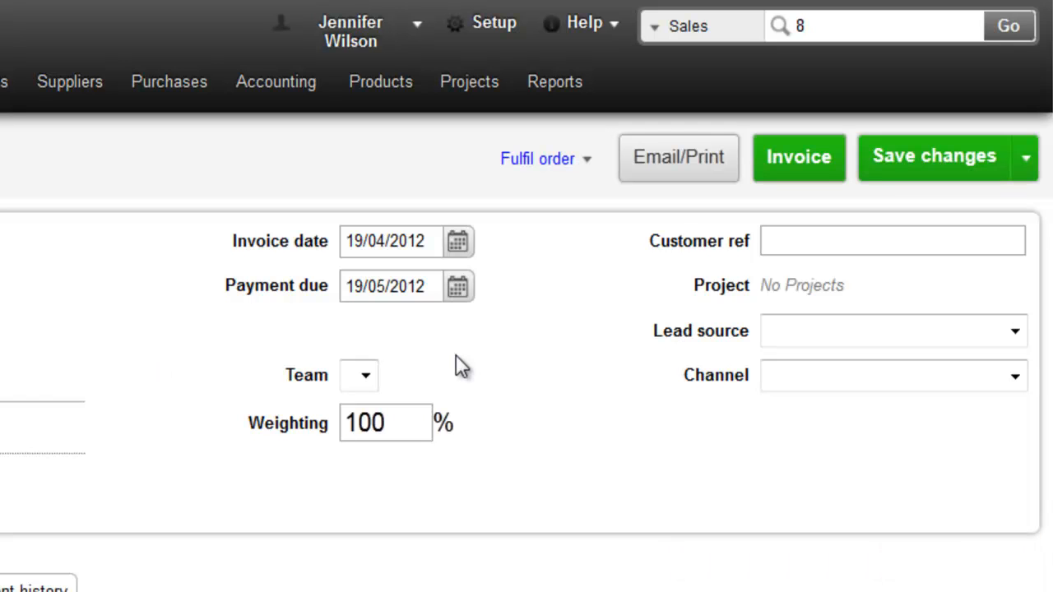
Set the quote's sales channel to Phone.
{"action": "left_click", "coordinate": [851, 371]}
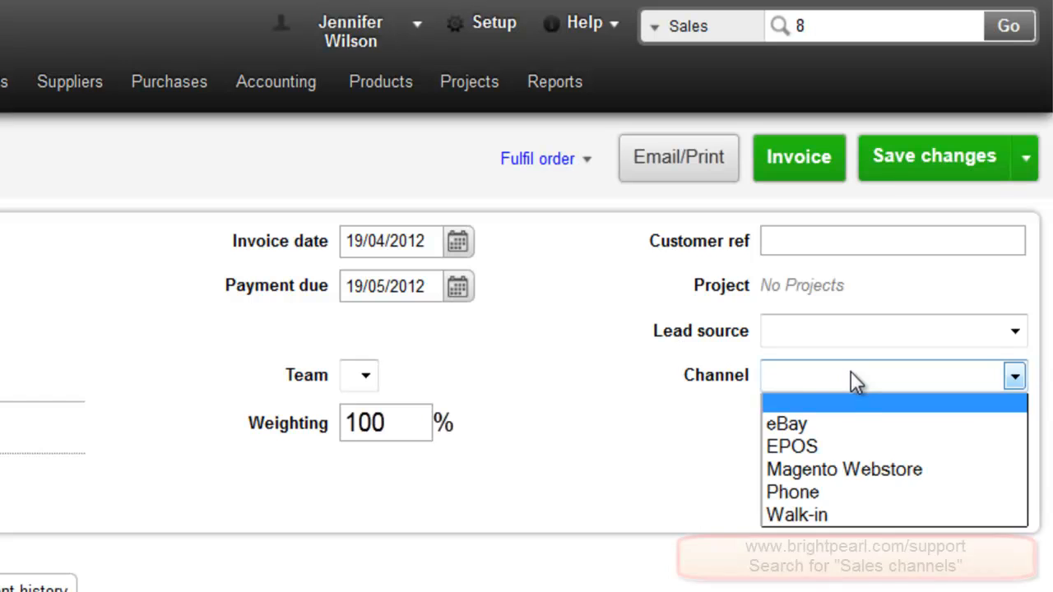
{"action": "left_click", "coordinate": [845, 492]}
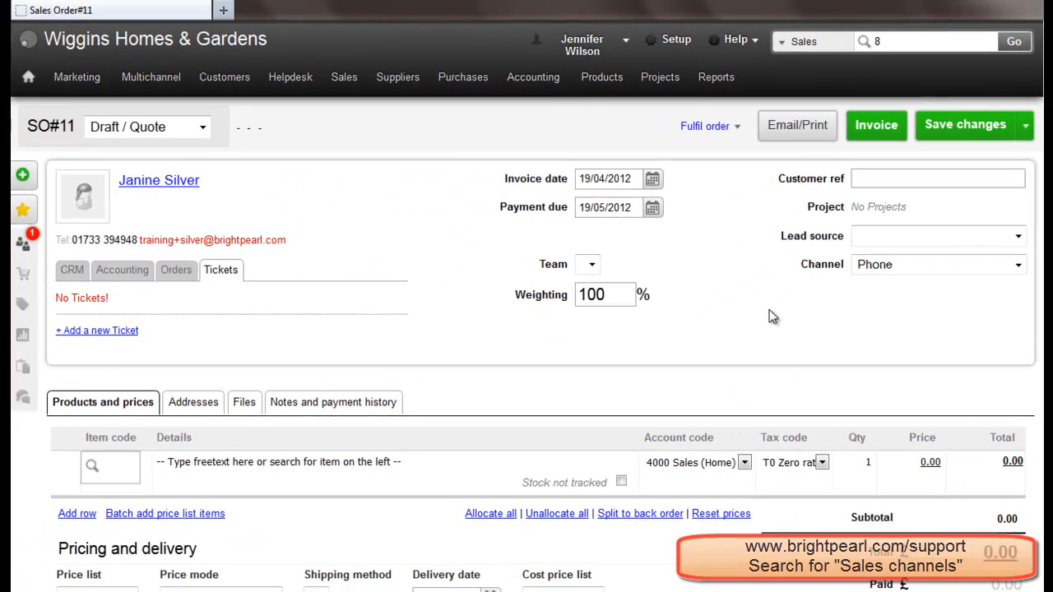
Search the products for "washing" and add one Hotpoint WMAL621P Washing Machine to the quote's first row.
{"action": "scroll", "coordinate": [769, 310], "scroll_direction": "down", "scroll_amount": 1}
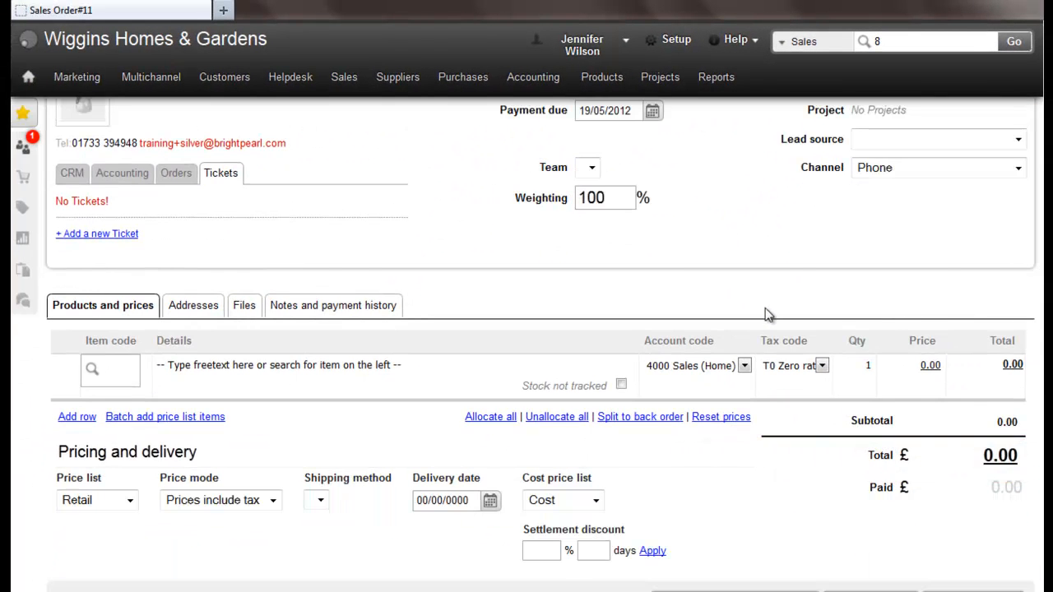
{"action": "scroll", "coordinate": [765, 315], "scroll_direction": "down", "scroll_amount": 1}
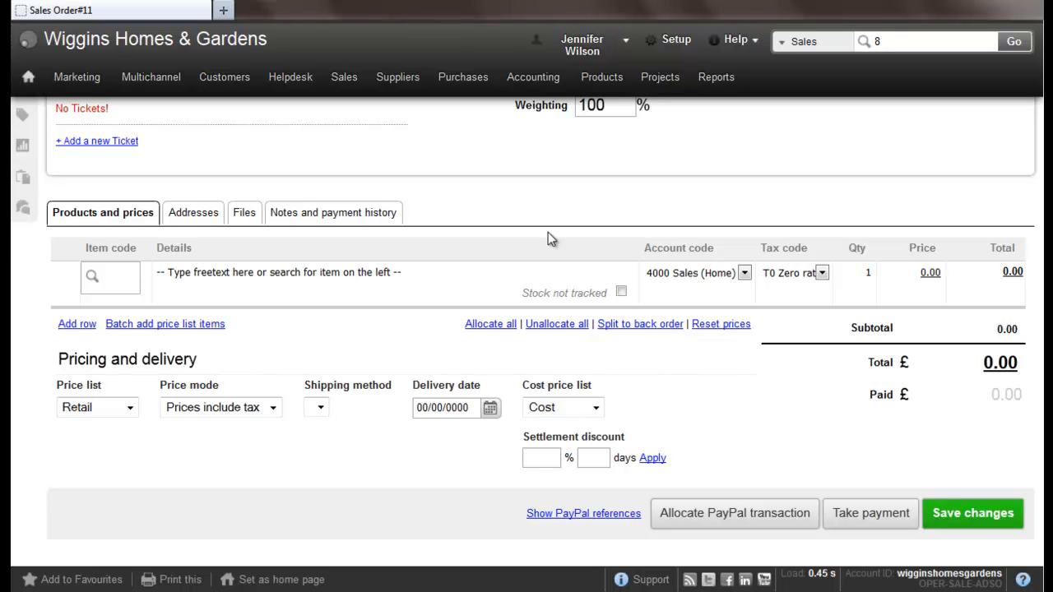
{"action": "left_click", "coordinate": [125, 277]}
{"action": "type", "text": "washin"}
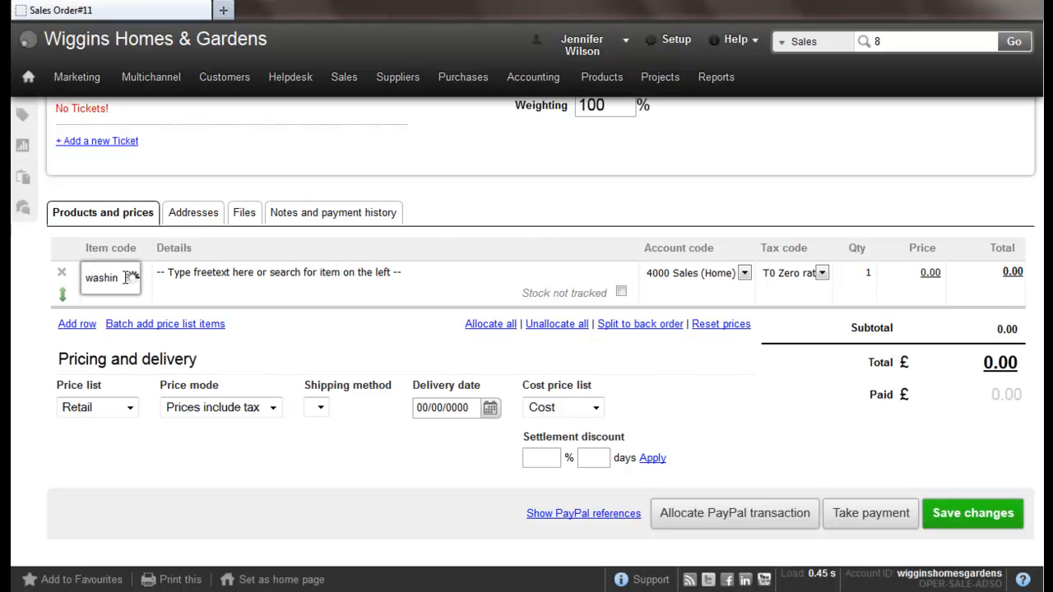
{"action": "type", "text": "g"}
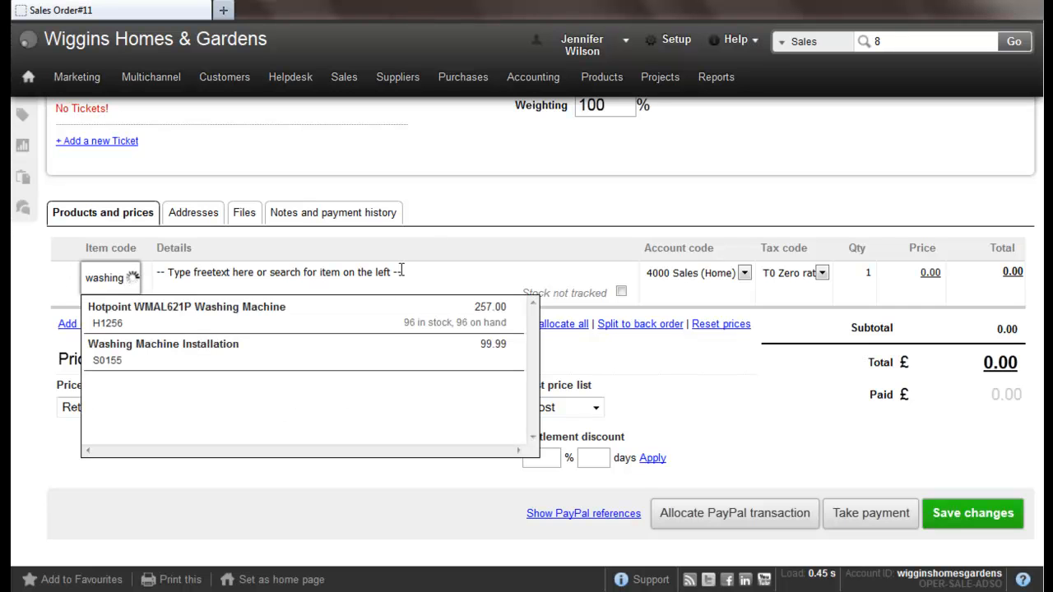
{"action": "left_click", "coordinate": [389, 325]}
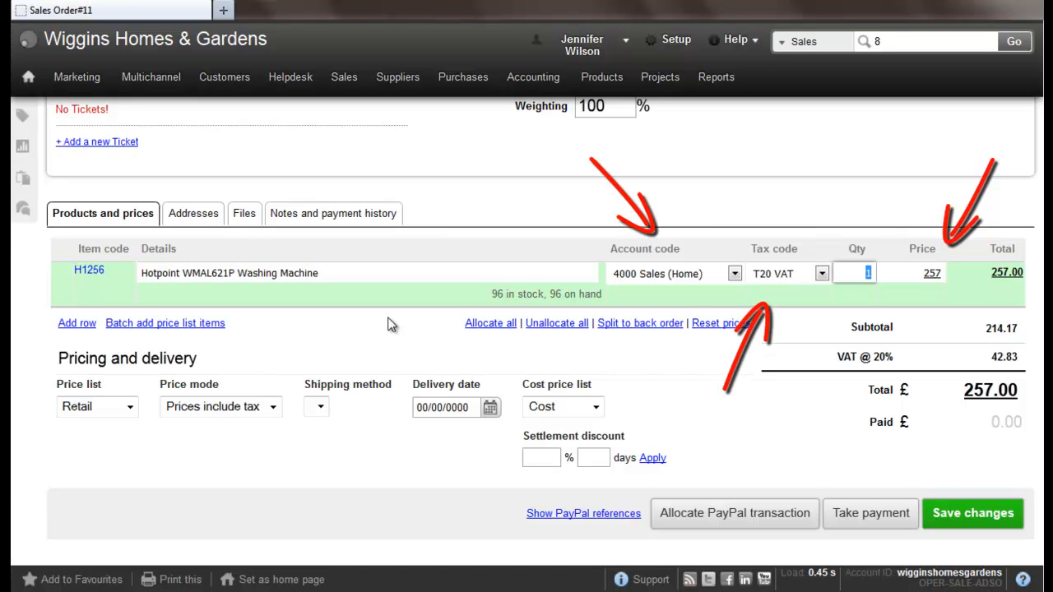
{"action": "left_click", "coordinate": [841, 271]}
{"action": "left_click", "coordinate": [343, 338]}
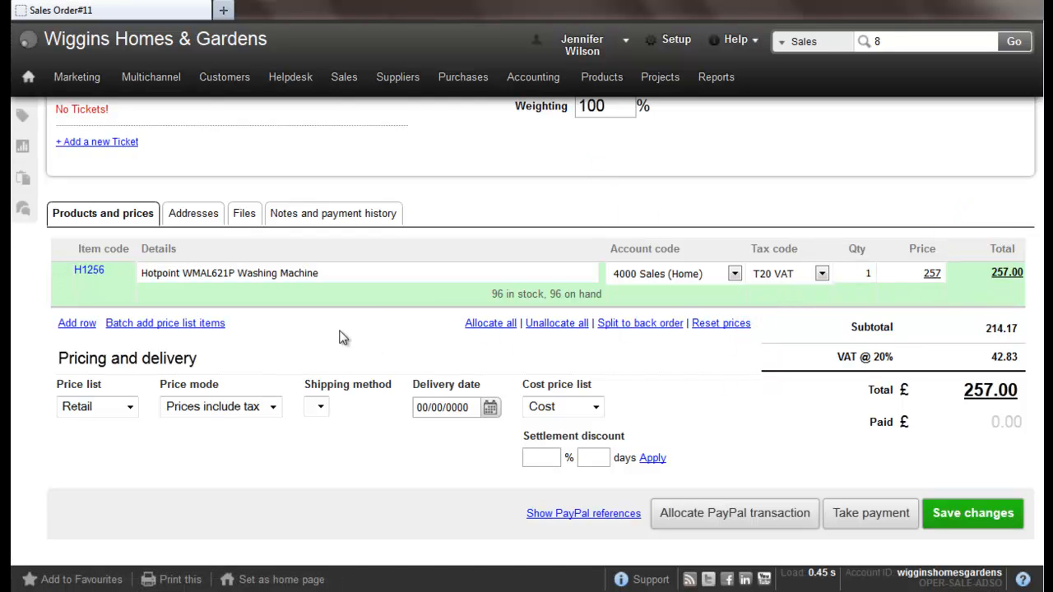
Add a second row to the quote for the Washing Machine Installation service, item S0155.
{"action": "left_click", "coordinate": [77, 324]}
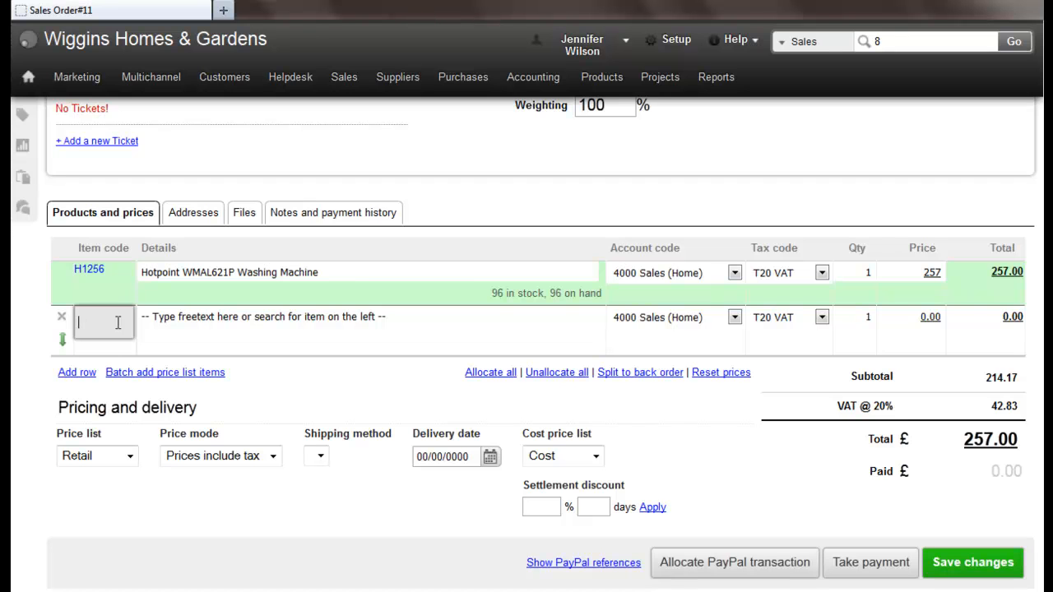
{"action": "type", "text": "install"}
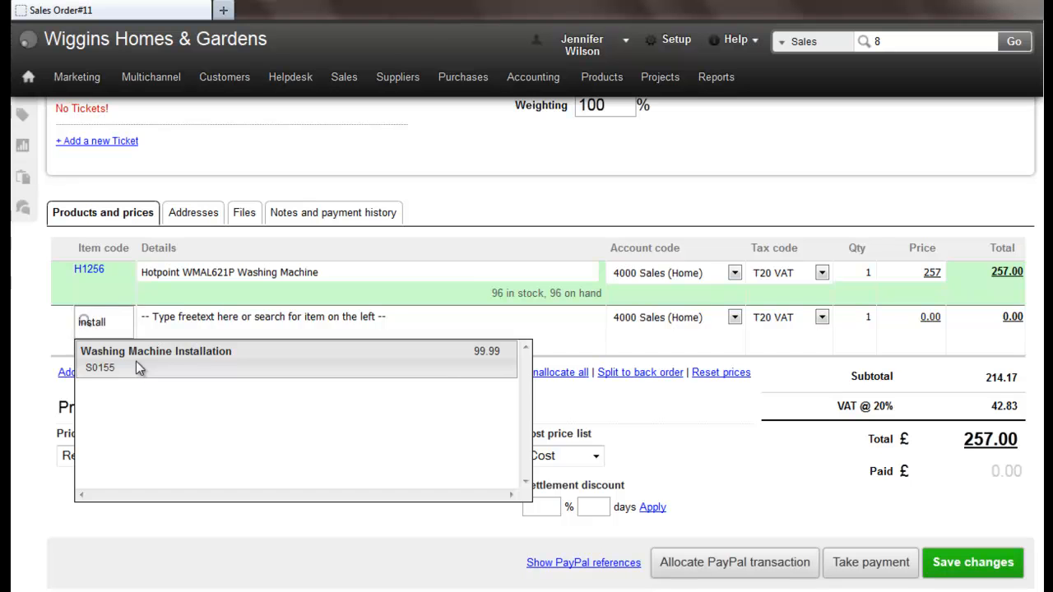
{"action": "left_click", "coordinate": [136, 368]}
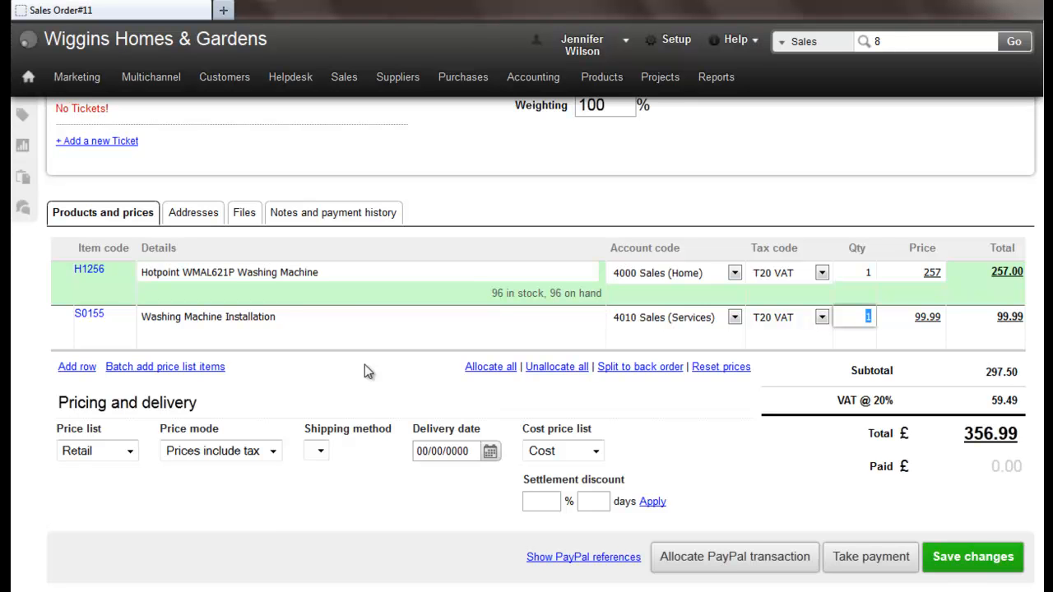
Add the line "Item to be fitted, balanced and tested" below the installation service's description.
{"action": "left_click", "coordinate": [306, 319]}
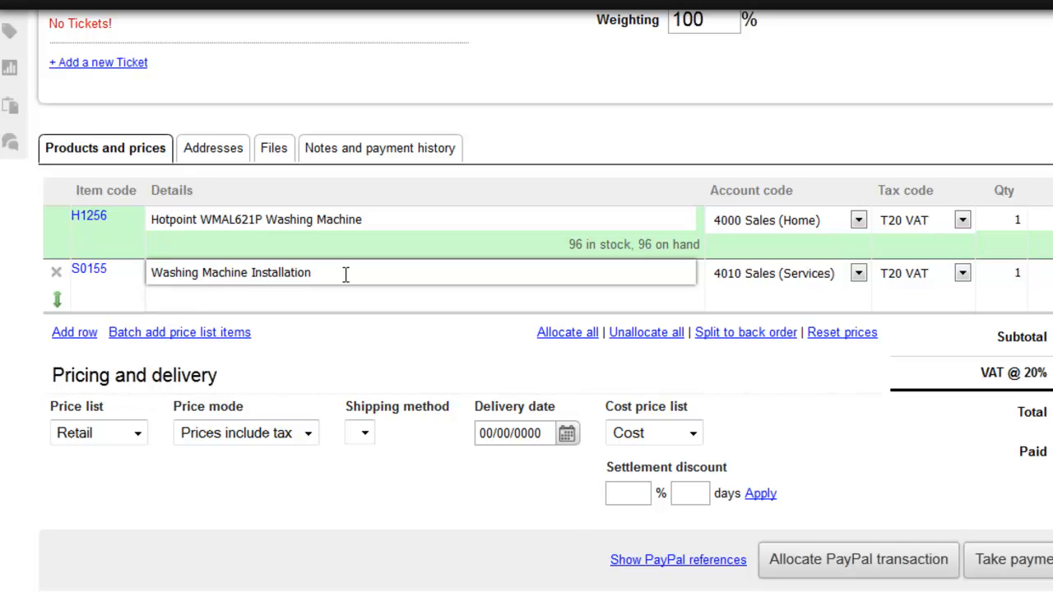
{"action": "key", "text": "Return"}
{"action": "type", "text": "Item "}
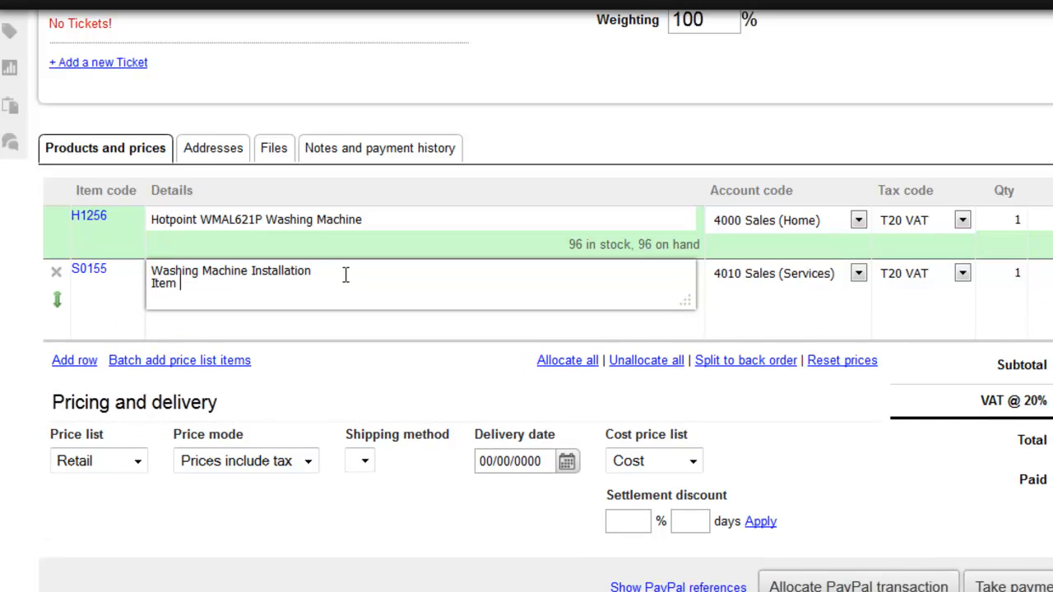
{"action": "type", "text": "to be fitted, balanc"}
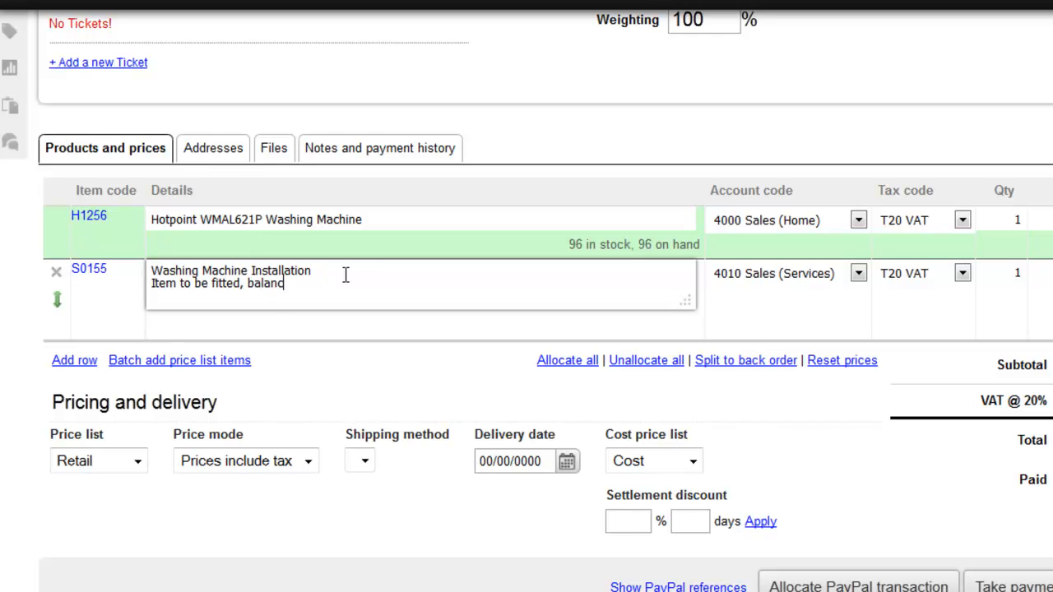
{"action": "type", "text": "ed and tested"}
{"action": "left_click", "coordinate": [347, 363]}
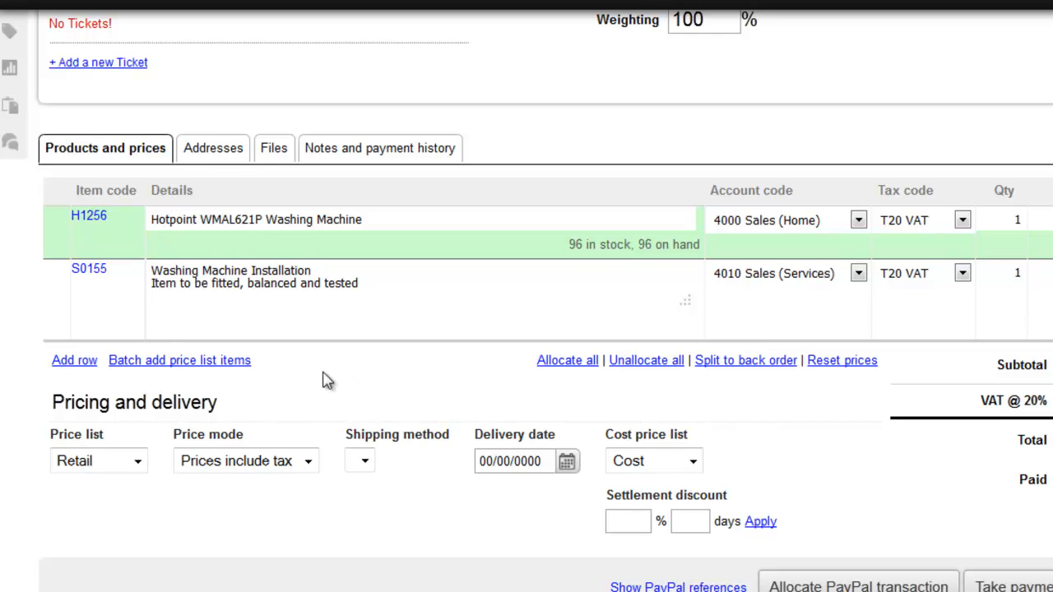
Add a third row to the quote with the free-text description "Loyal customer discount".
{"action": "left_click", "coordinate": [58, 362]}
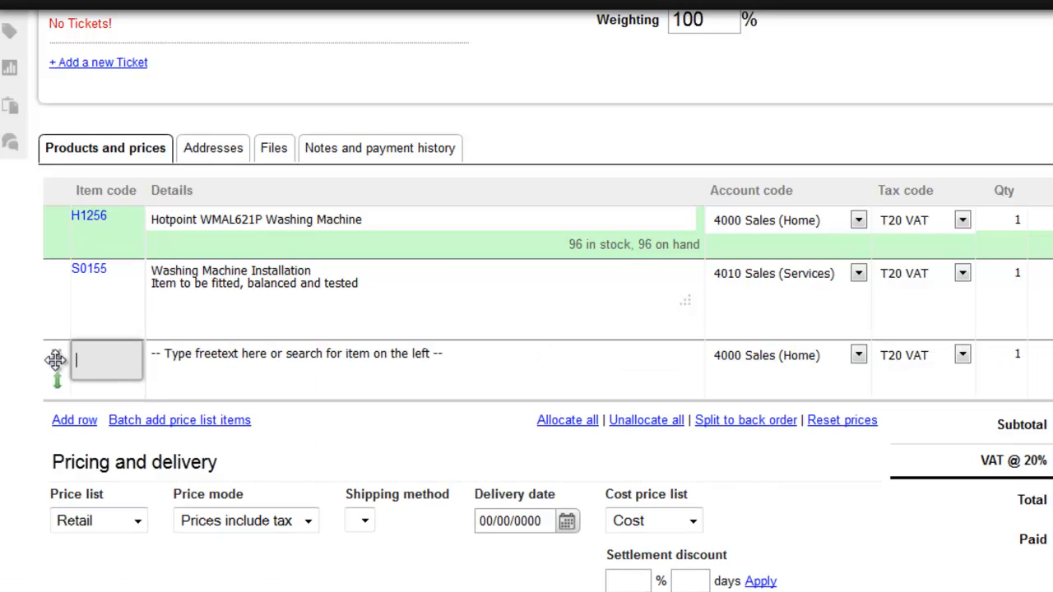
{"action": "left_click", "coordinate": [222, 358]}
{"action": "type", "text": "yal customer discount"}
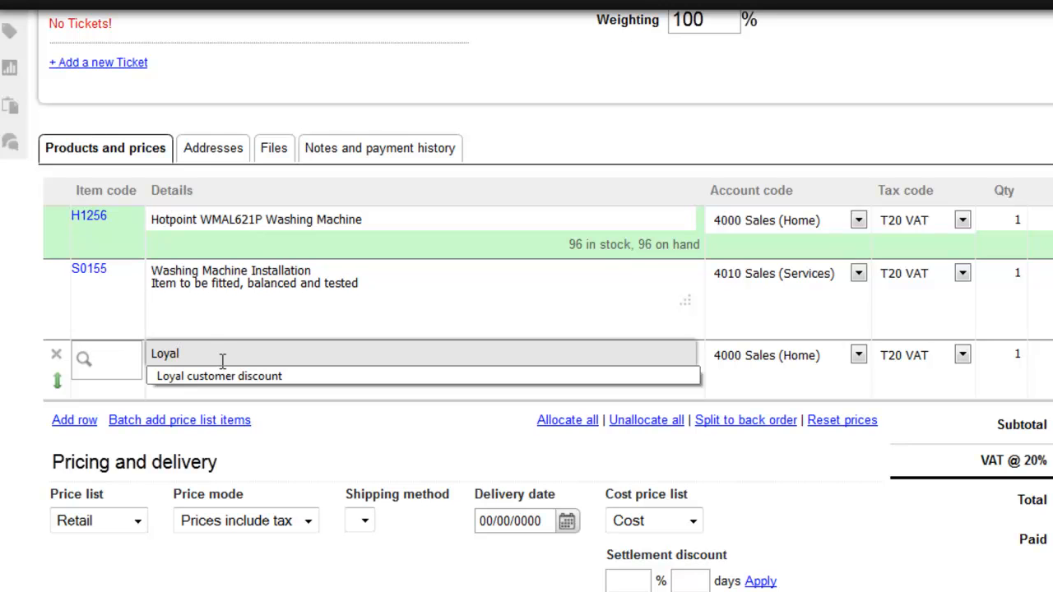
{"action": "left_click", "coordinate": [224, 376]}
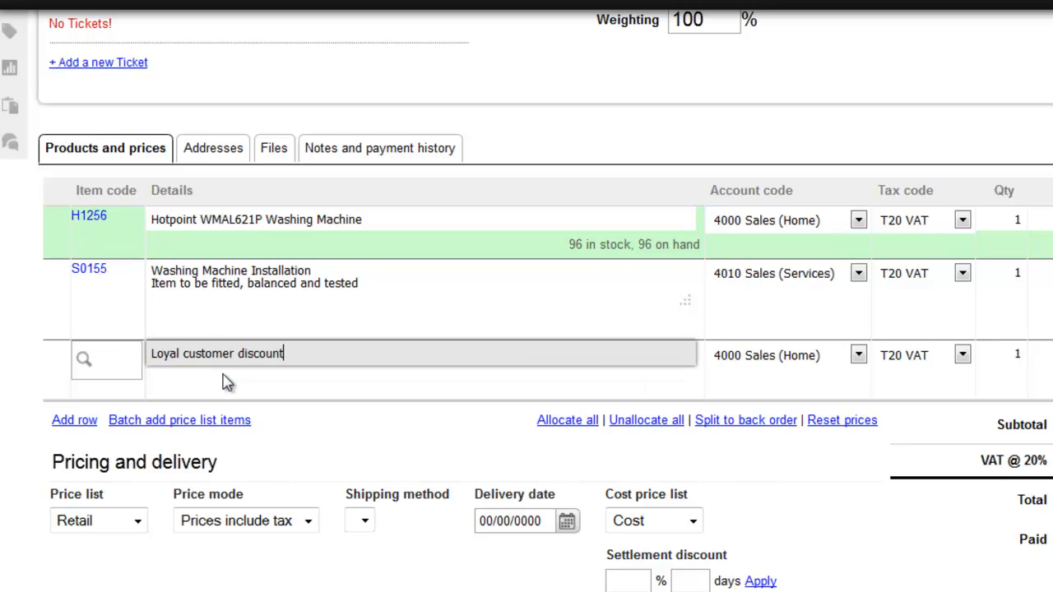
Assign the discount row to account code 4030 Sales Discounts and set its price to -50.00.
{"action": "left_click", "coordinate": [859, 355]}
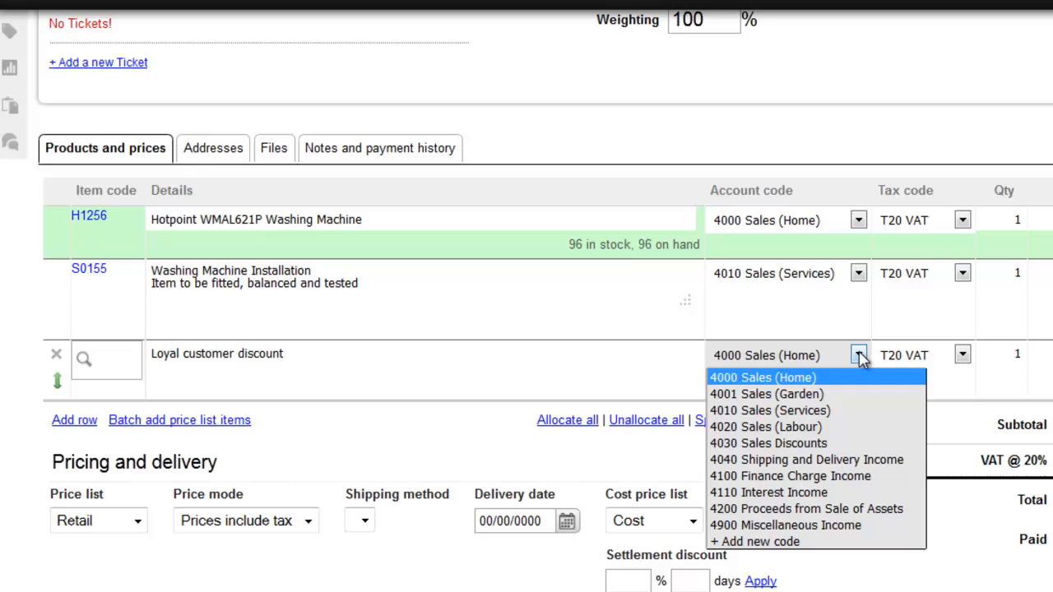
{"action": "left_click", "coordinate": [823, 445]}
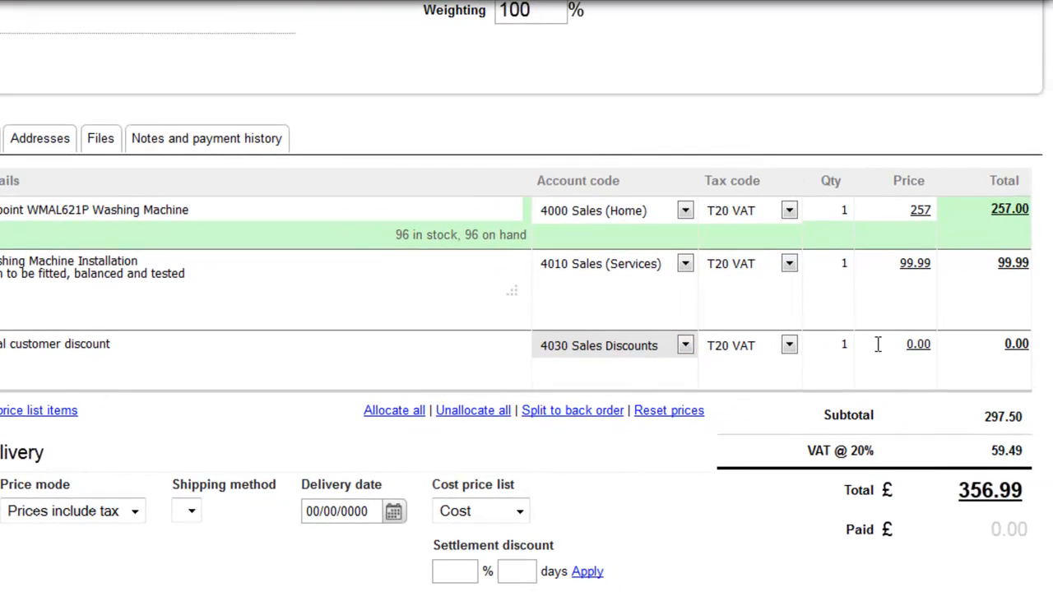
{"action": "left_click", "coordinate": [1051, 353]}
{"action": "type", "text": "-5"}
{"action": "left_click", "coordinate": [345, 412]}
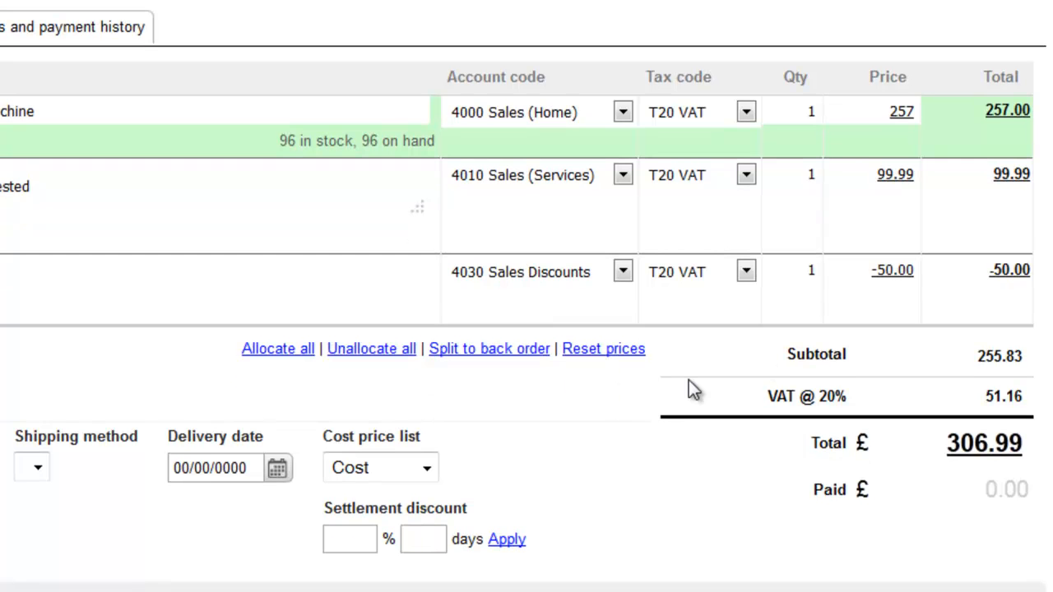
Save the changes to the quote and open its printable version to check the line items and total.
{"action": "scroll", "coordinate": [688, 380], "scroll_direction": "down", "scroll_amount": 2}
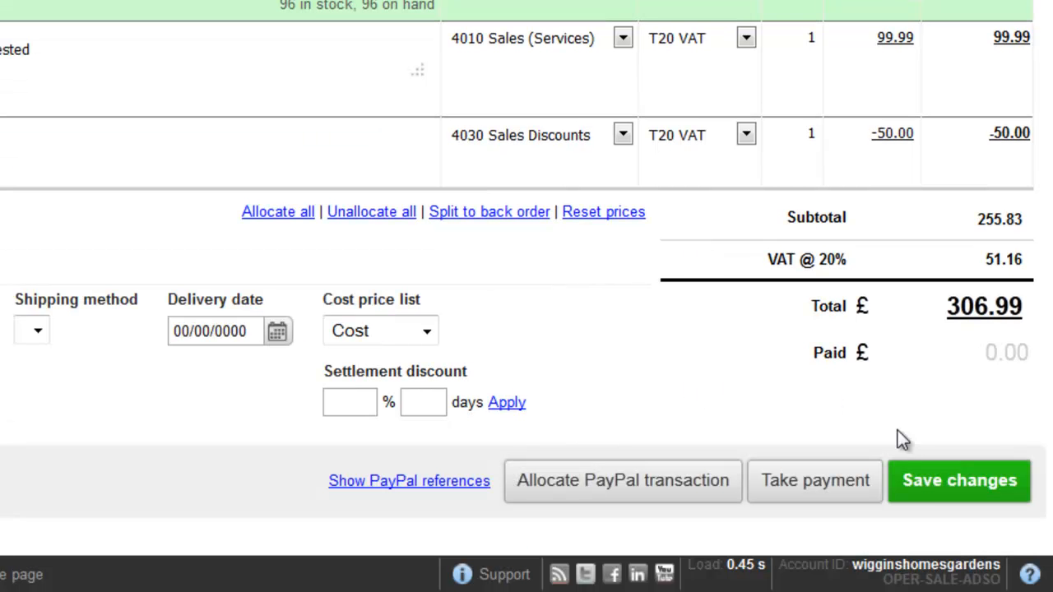
{"action": "left_click", "coordinate": [928, 492]}
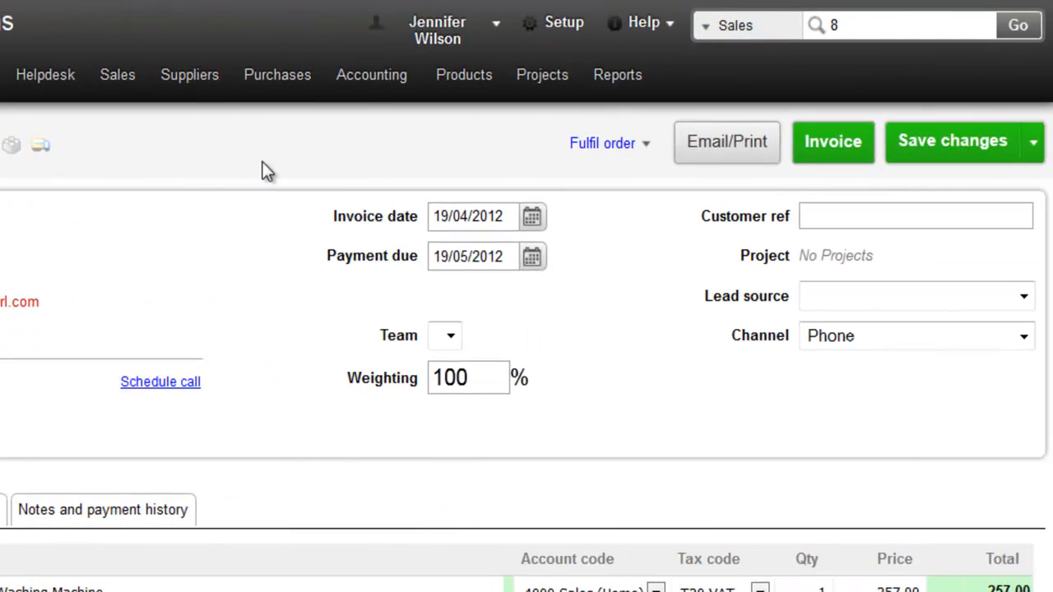
{"action": "left_click", "coordinate": [704, 153]}
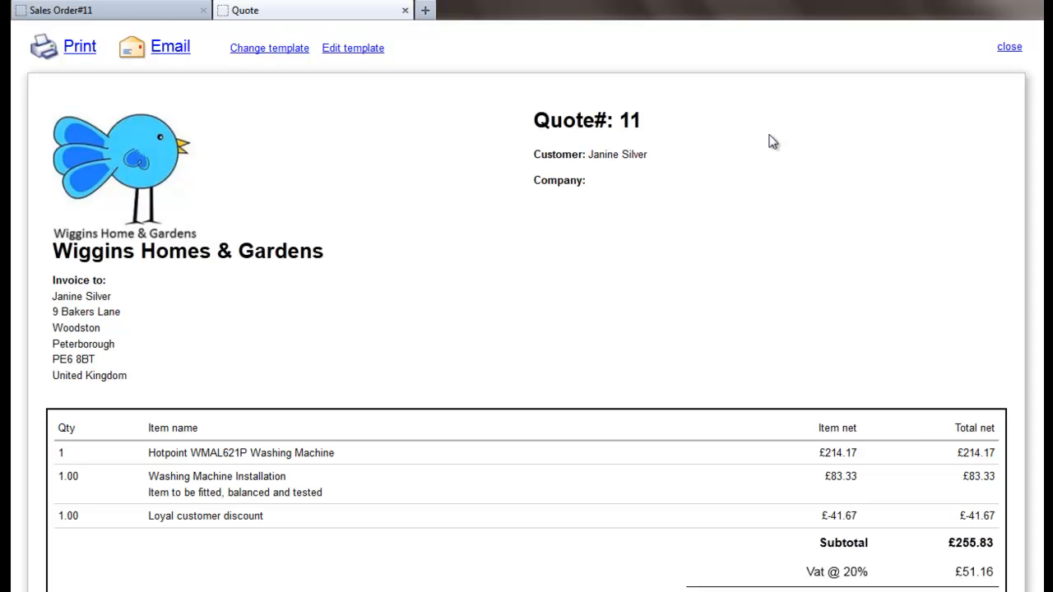
{"action": "scroll", "coordinate": [741, 202], "scroll_direction": "down", "scroll_amount": 1}
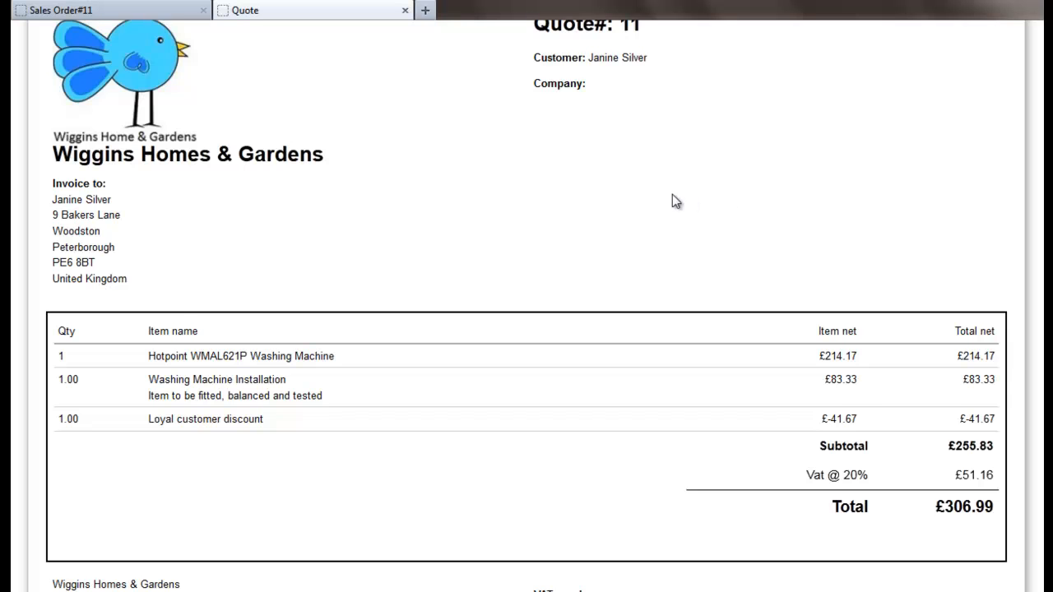
Email the quote to the customer's listed address as an attached PDF file, with the subject "Quote 11 from Wiggins Homes & Gardens".
{"action": "scroll", "coordinate": [670, 195], "scroll_direction": "down", "scroll_amount": 1}
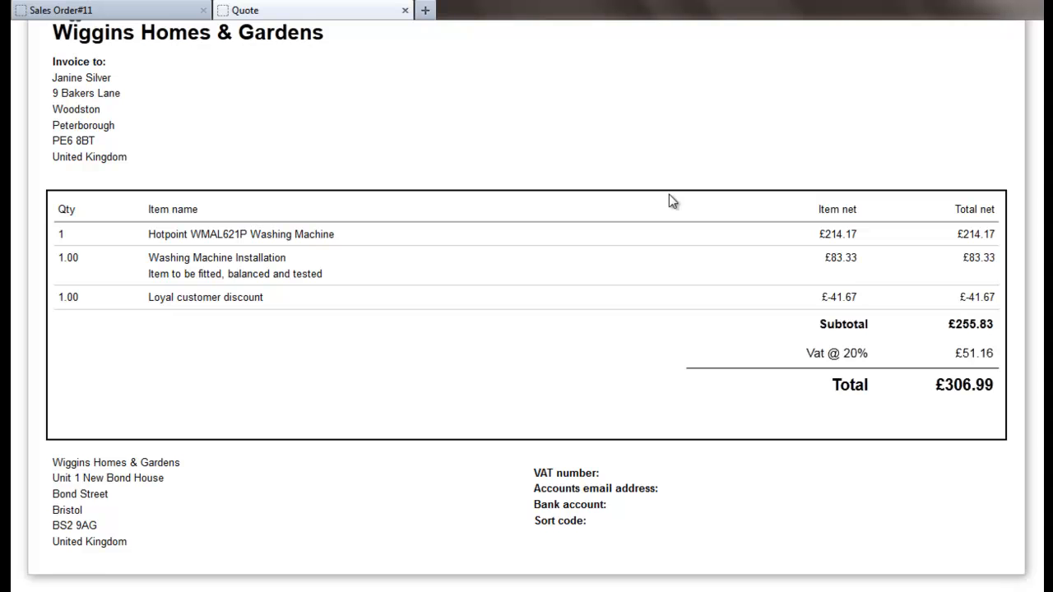
{"action": "scroll", "coordinate": [669, 202], "scroll_direction": "up", "scroll_amount": 2}
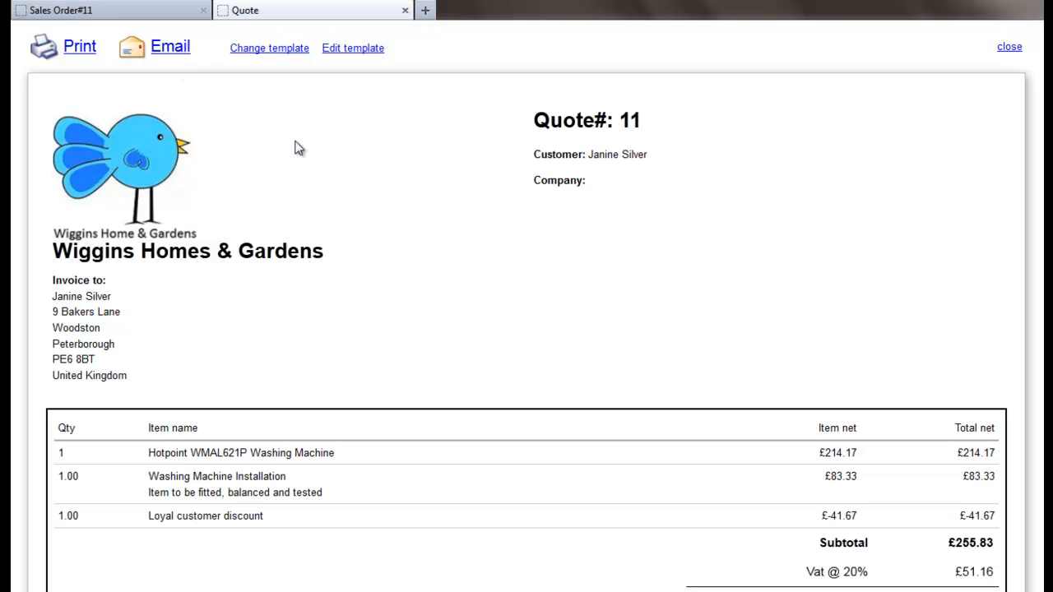
{"action": "left_click", "coordinate": [170, 47]}
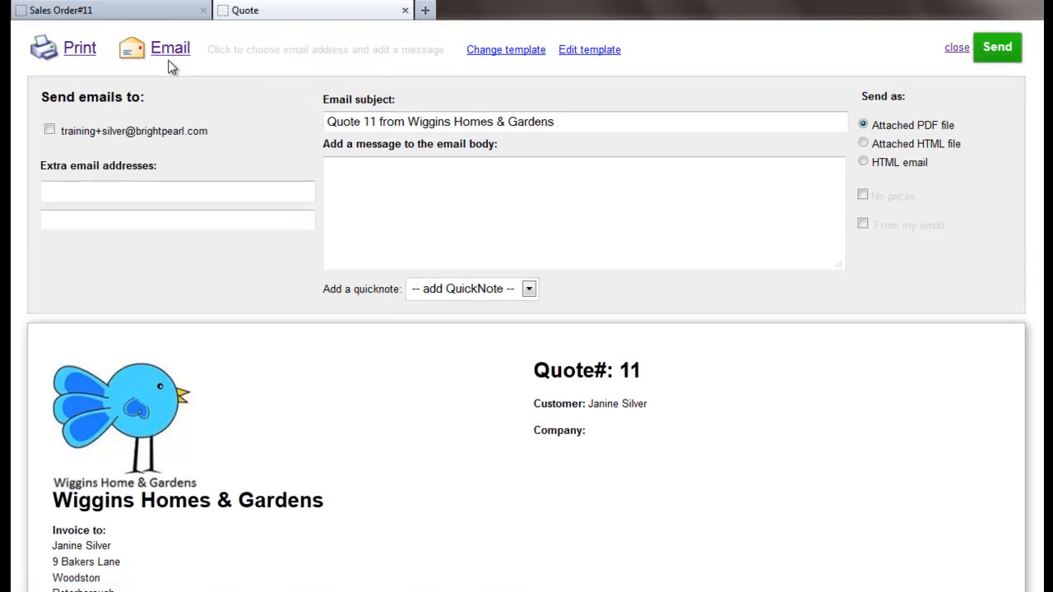
{"action": "left_click", "coordinate": [567, 120]}
{"action": "left_click", "coordinate": [520, 208]}
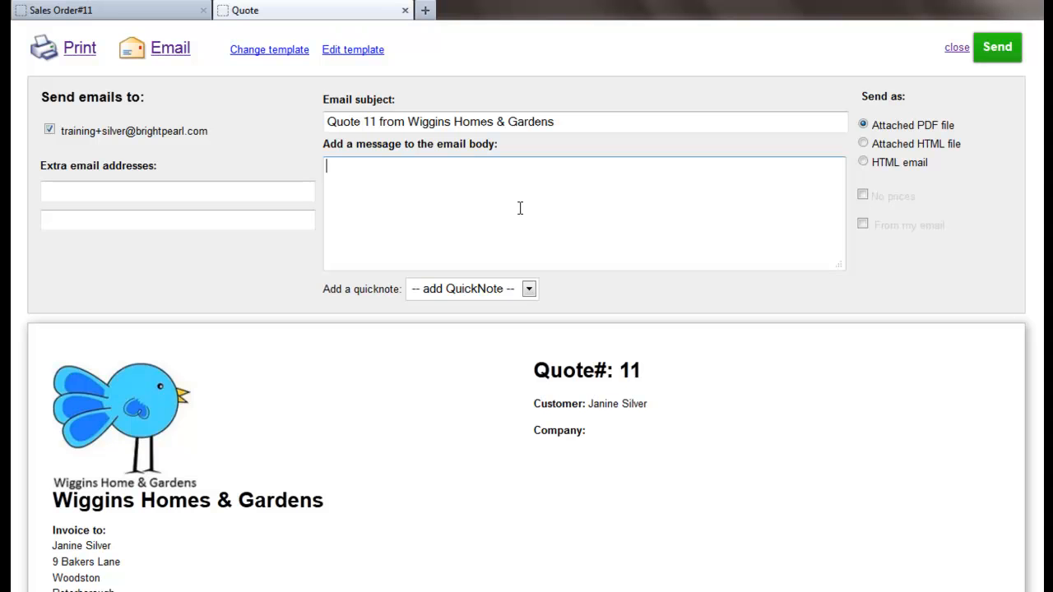
{"action": "left_click", "coordinate": [994, 49]}
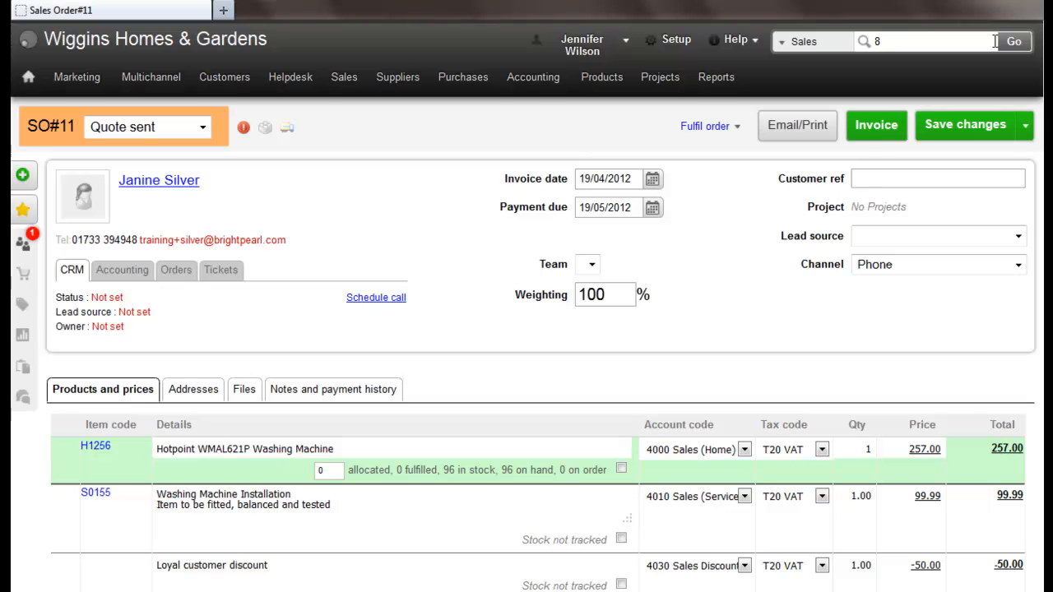
Open the order's notes and payment history and check the log entry for the emailed quote.
{"action": "left_click", "coordinate": [337, 395]}
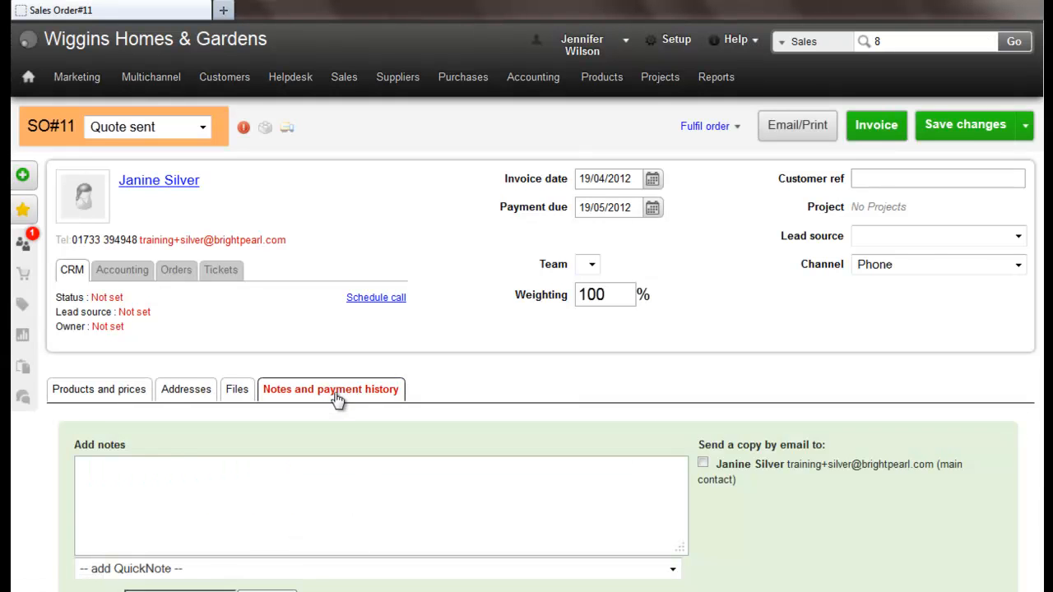
{"action": "scroll", "coordinate": [337, 396], "scroll_direction": "down", "scroll_amount": 3}
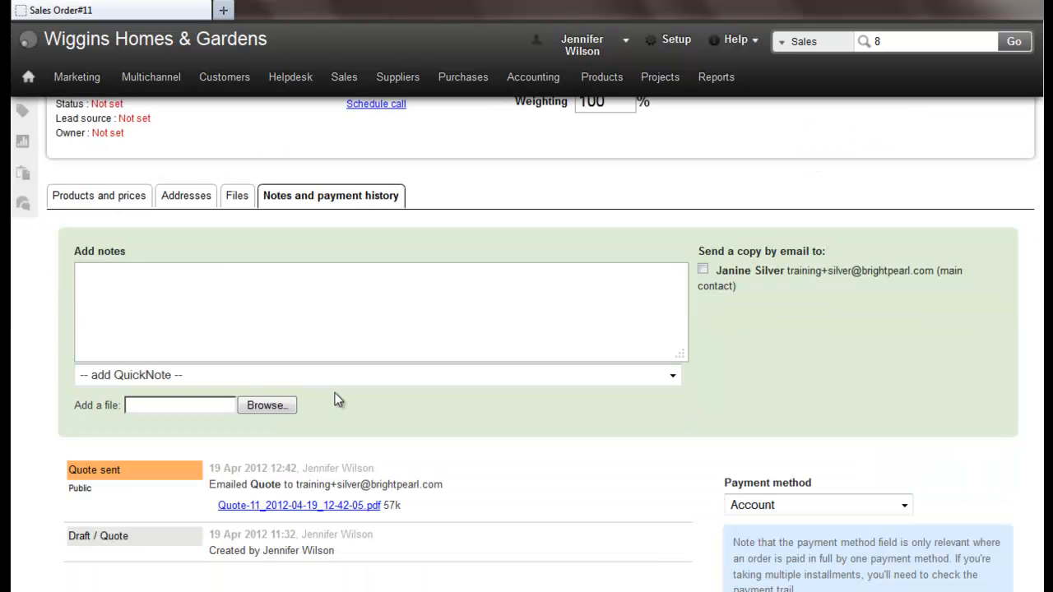
{"action": "scroll", "coordinate": [338, 401], "scroll_direction": "down", "scroll_amount": 2}
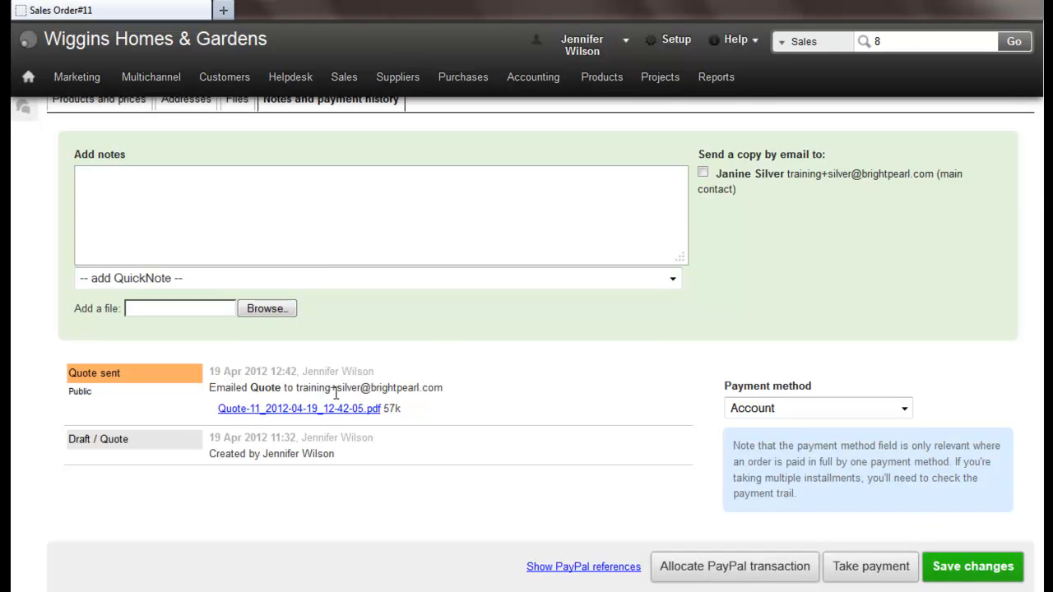